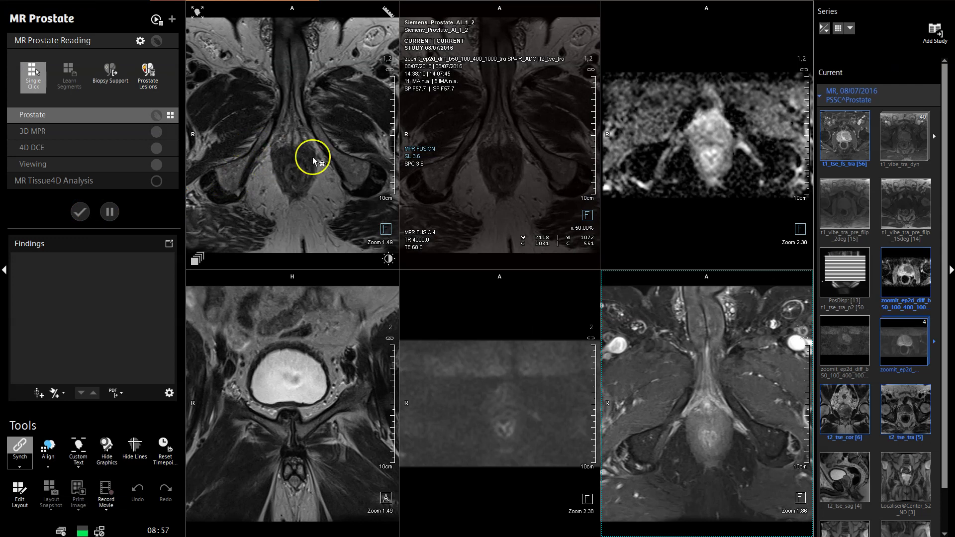
Review the linked axial T2W, fusion, ADC and post-contrast slices from below the prostate up to the mid-gland.
scroll(313, 162, up, 5)
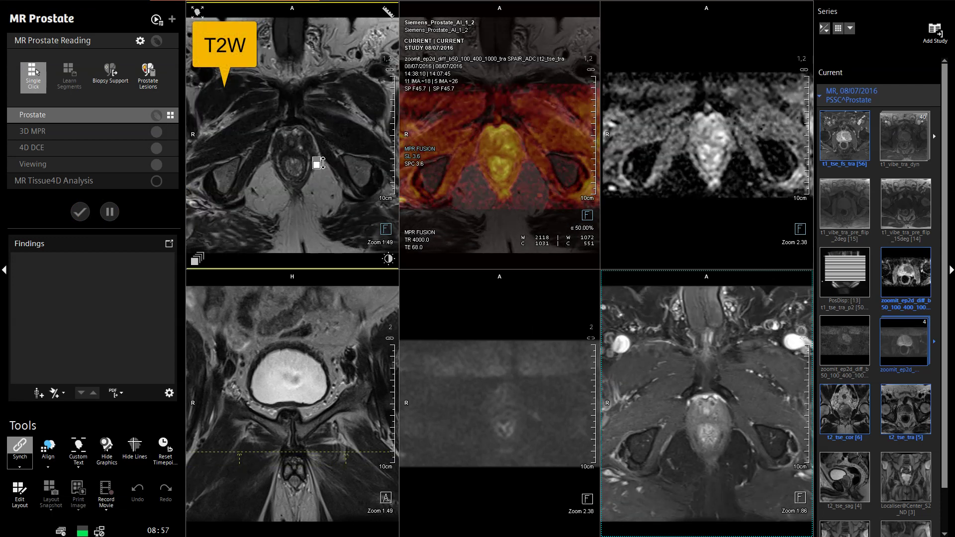
drag(305, 185, 323, 171)
scroll(325, 177, up, 2)
click(343, 352)
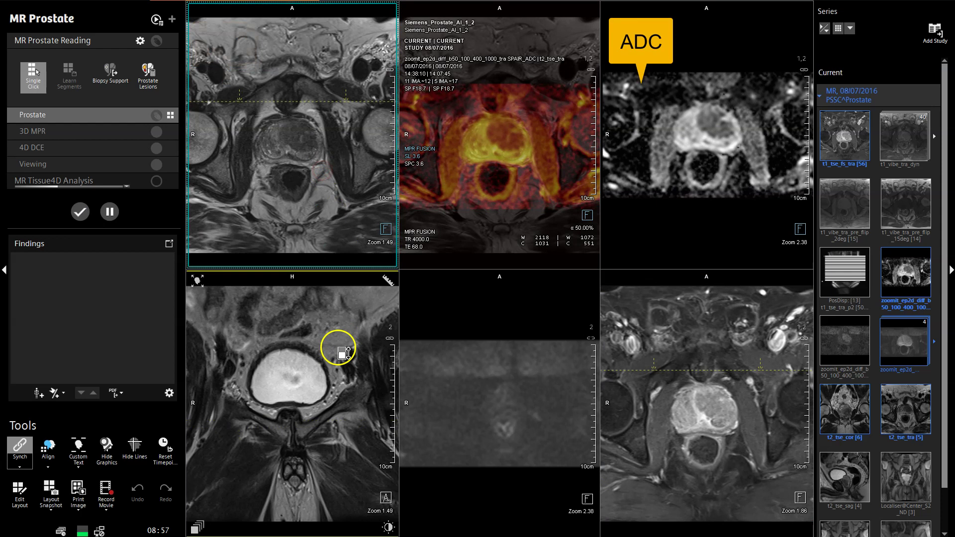
Scroll the coronal T2 view to the slice through the prostate and enlarge the linked image views.
drag(338, 344, 302, 524)
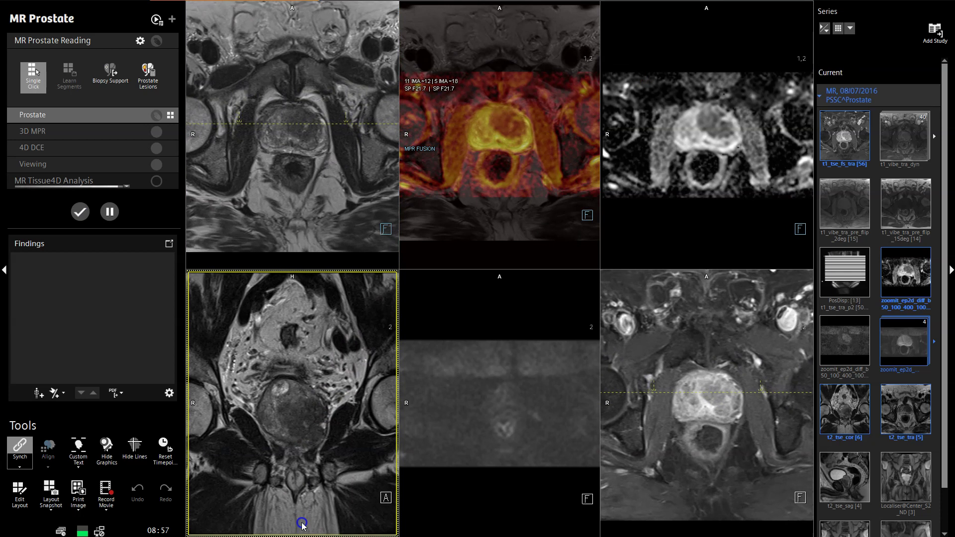
scroll(394, 202, up, 1)
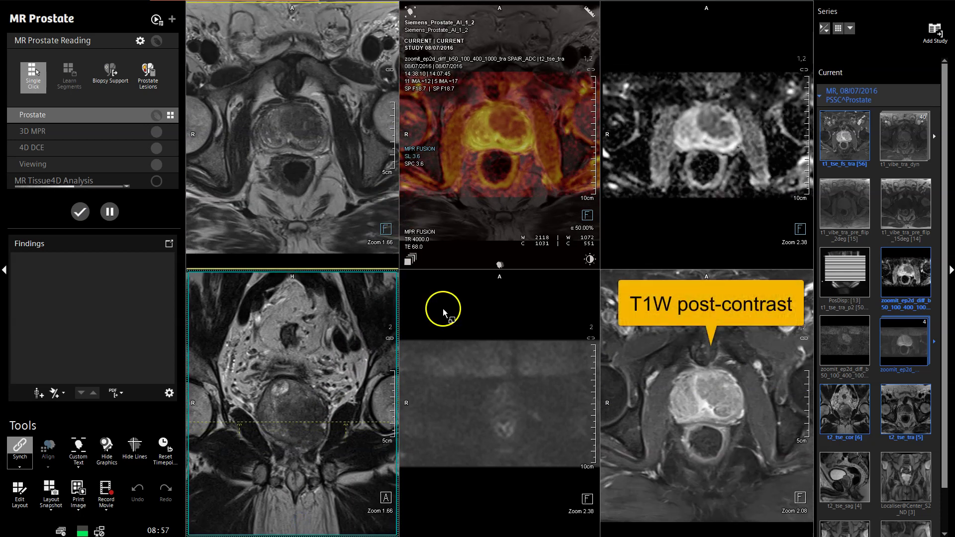
scroll(512, 440, up, 6)
scroll(516, 450, up, 4)
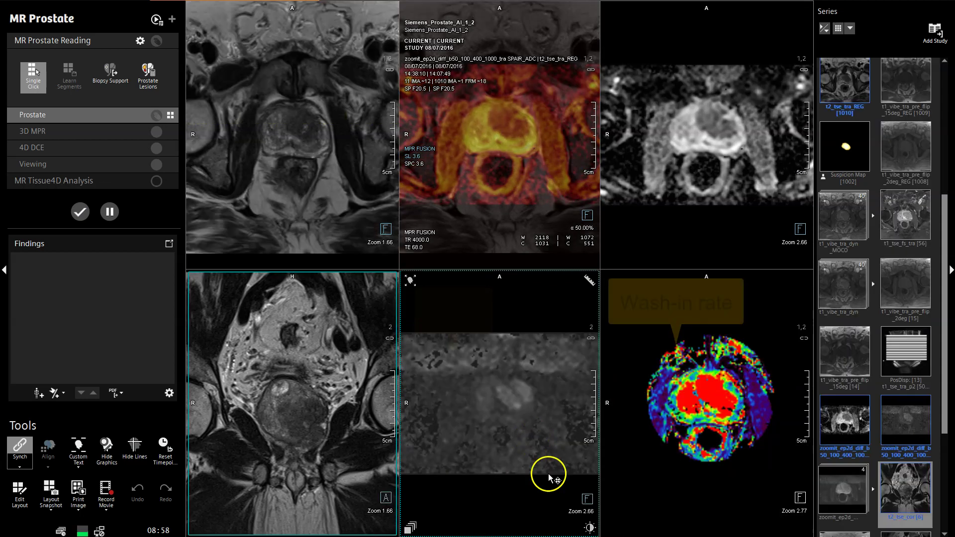
Brighten the calculated b2000 image and move the axial T2W view to a neighbouring slice of the prostate.
click(523, 425)
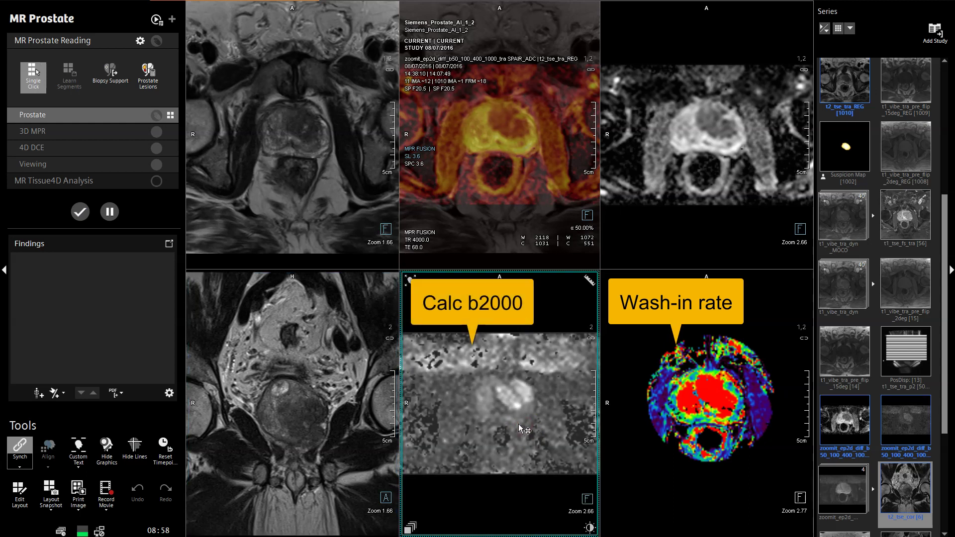
click(199, 510)
click(324, 444)
click(318, 143)
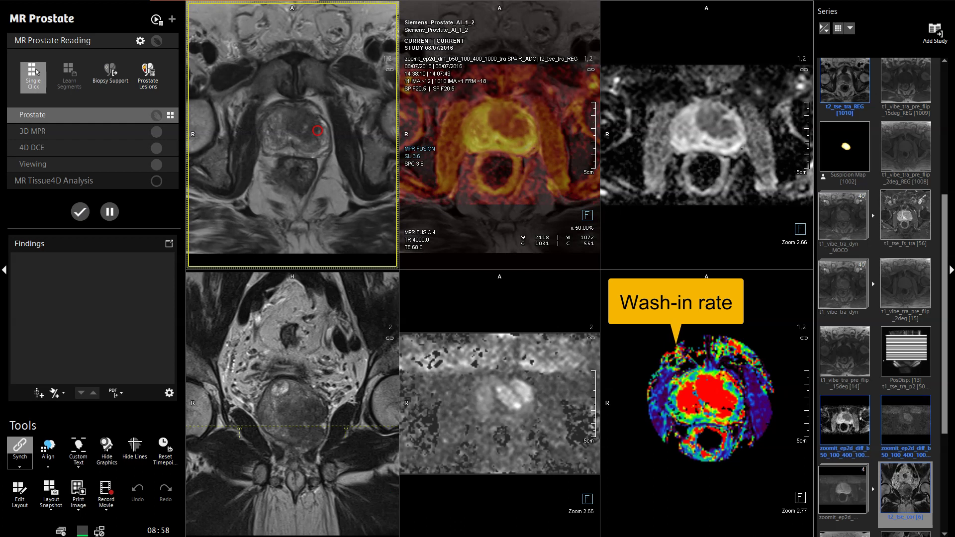
drag(318, 131, 324, 157)
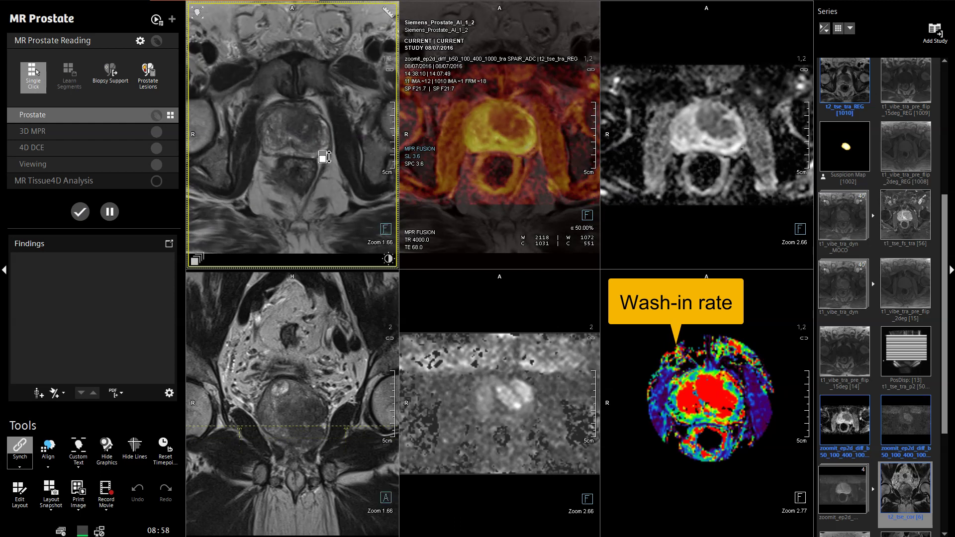
Open the 4D DCE workflow step, scroll the dynamic series to the prostate lesion, and brighten the image.
click(131, 145)
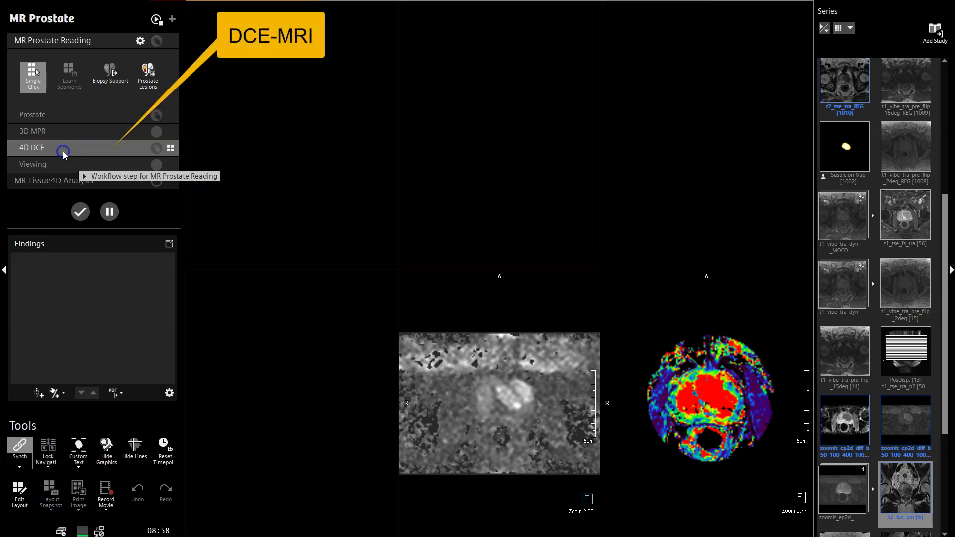
scroll(321, 197, down, 3)
scroll(320, 197, up, 3)
scroll(321, 198, down, 8)
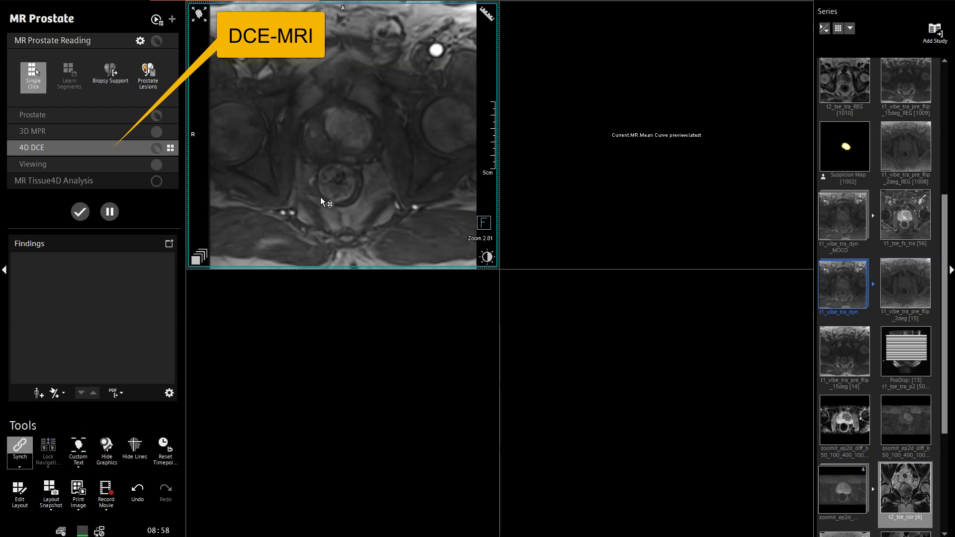
click(351, 128)
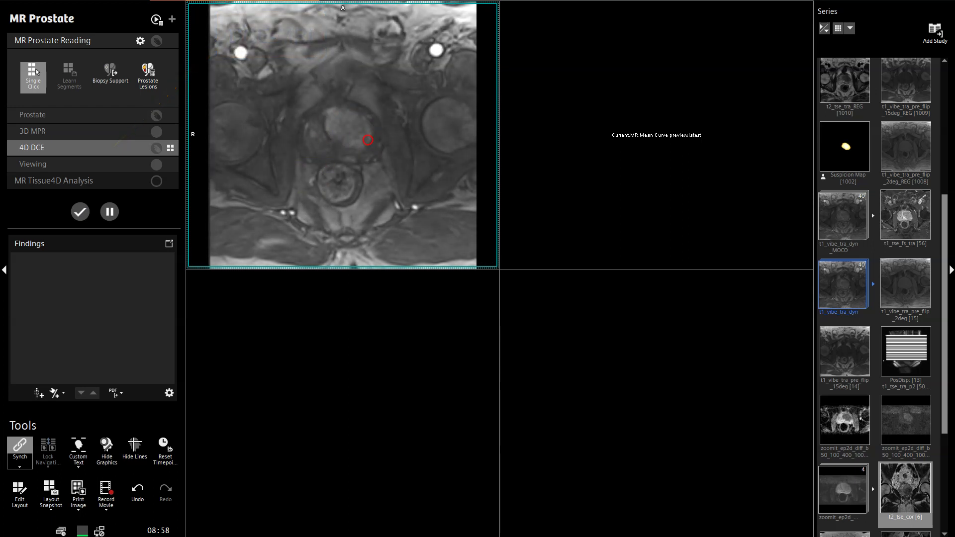
Draw MC-Circle mean-curve regions of about 2.1 cm2 over the lesion and about 1 cm2 over the opposite side of the prostate.
mouse_move(490, 23)
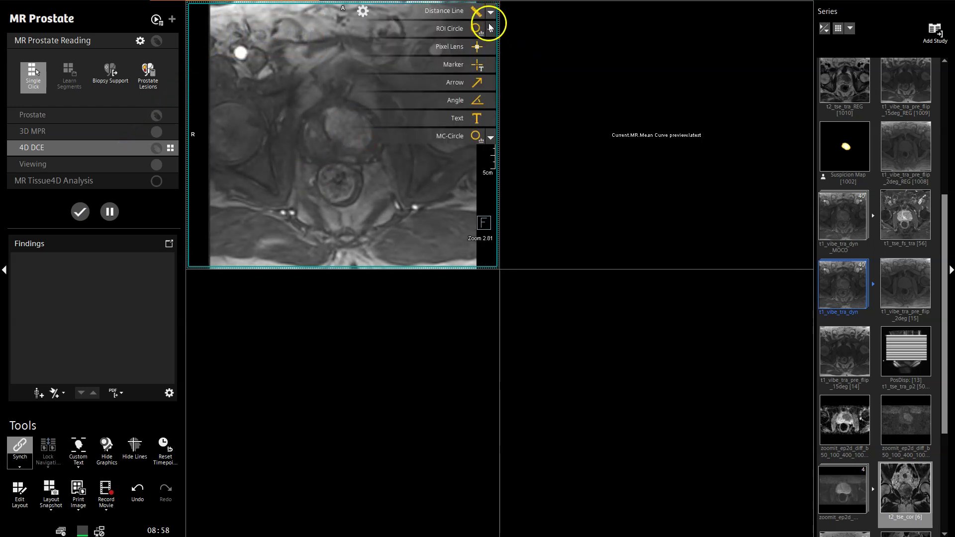
click(463, 134)
drag(350, 129, 339, 121)
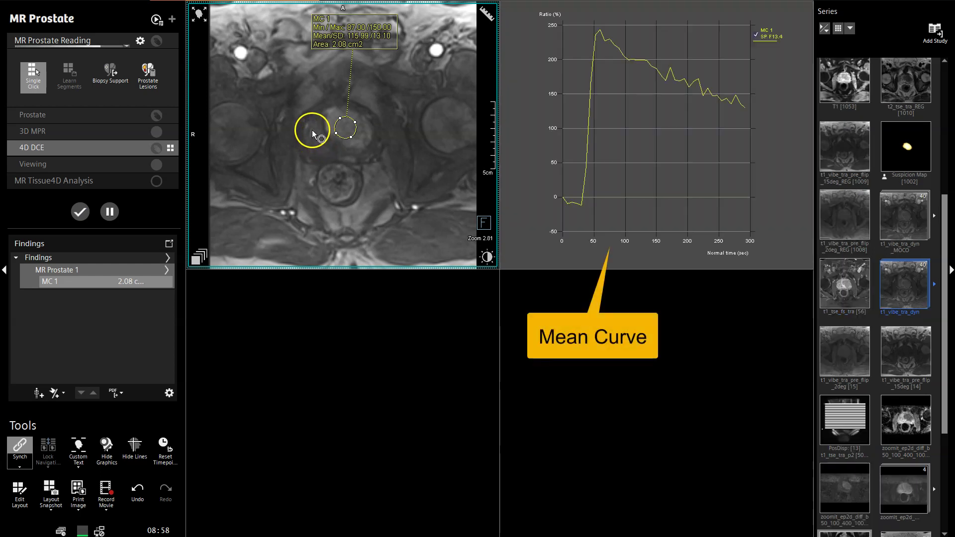
drag(313, 131, 321, 141)
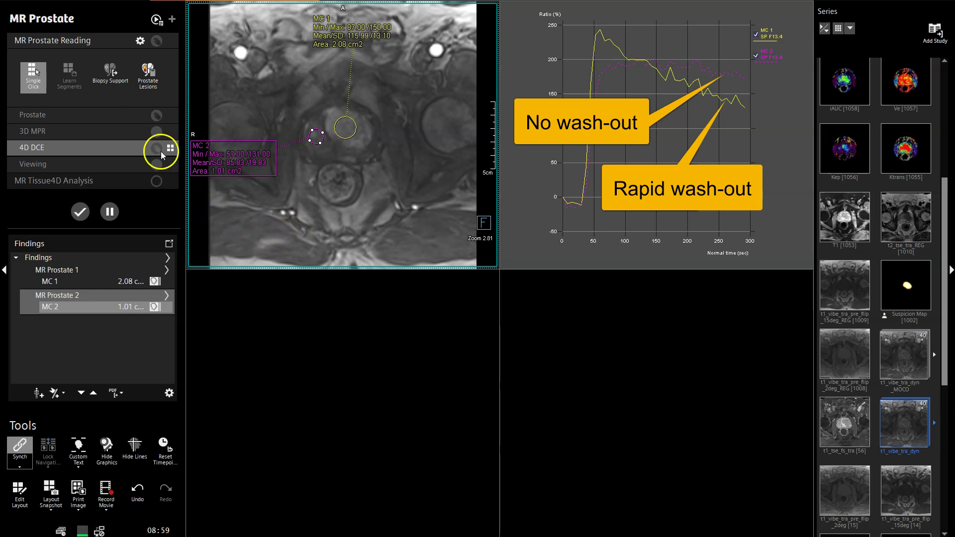
Display the candidates with Prostate Lesions, bring the views to the lesion slice, and collapse the workflow area to enlarge the images.
click(149, 76)
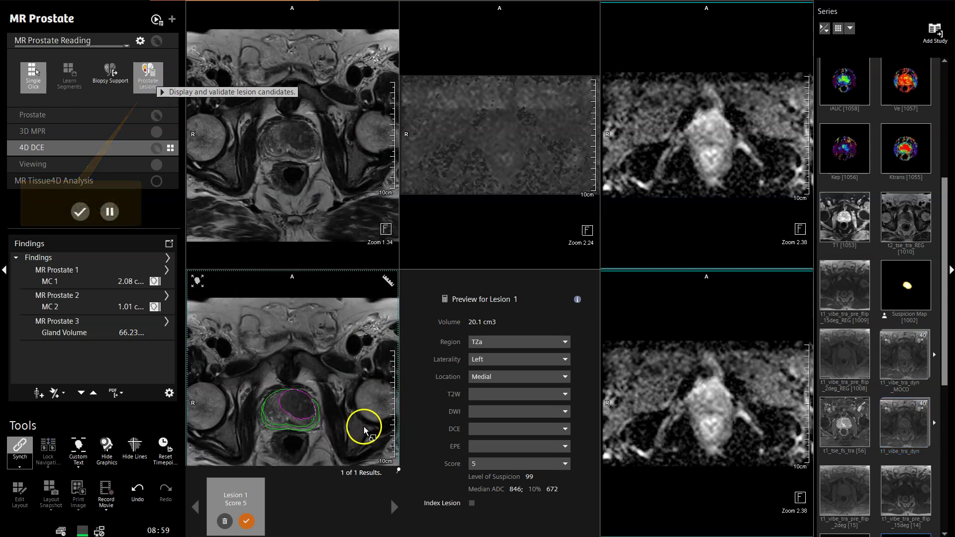
click(364, 431)
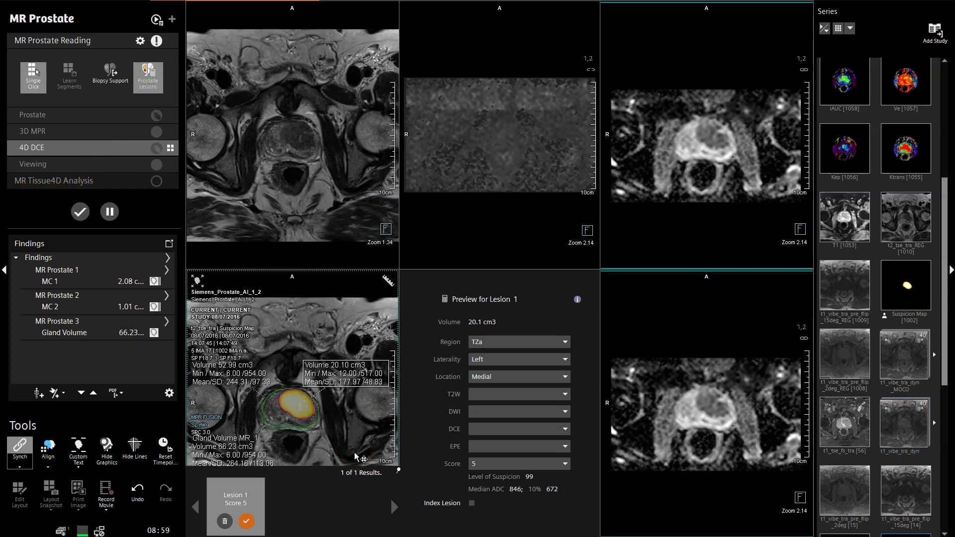
click(22, 251)
click(4, 269)
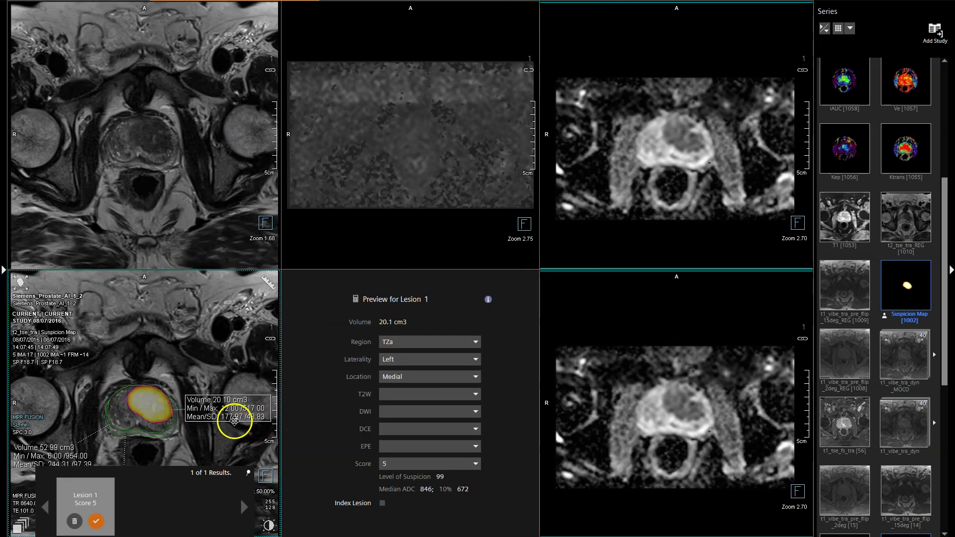
Move the lesion's volume label up clear of the contours and scroll the high b-value view to the lesion slice.
drag(229, 412, 226, 345)
click(368, 235)
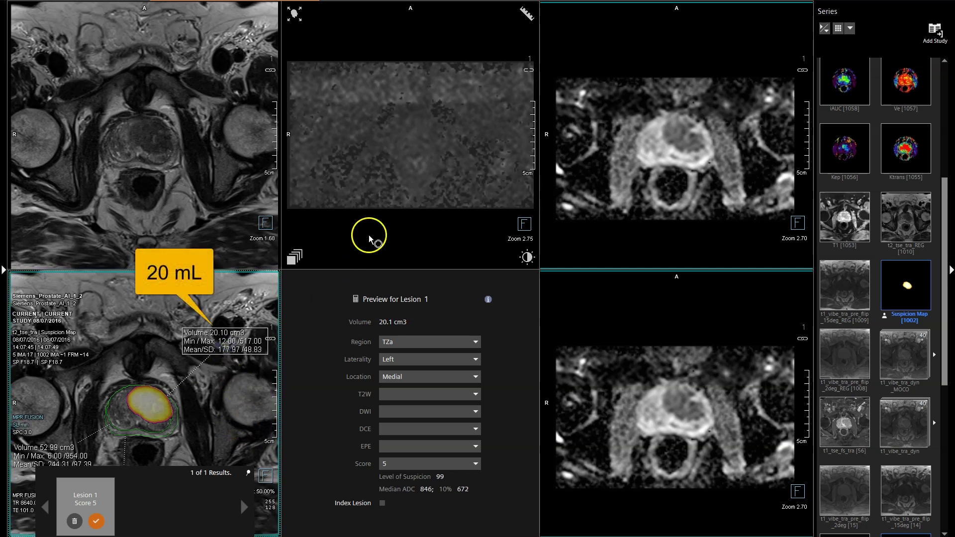
scroll(368, 235, up, 5)
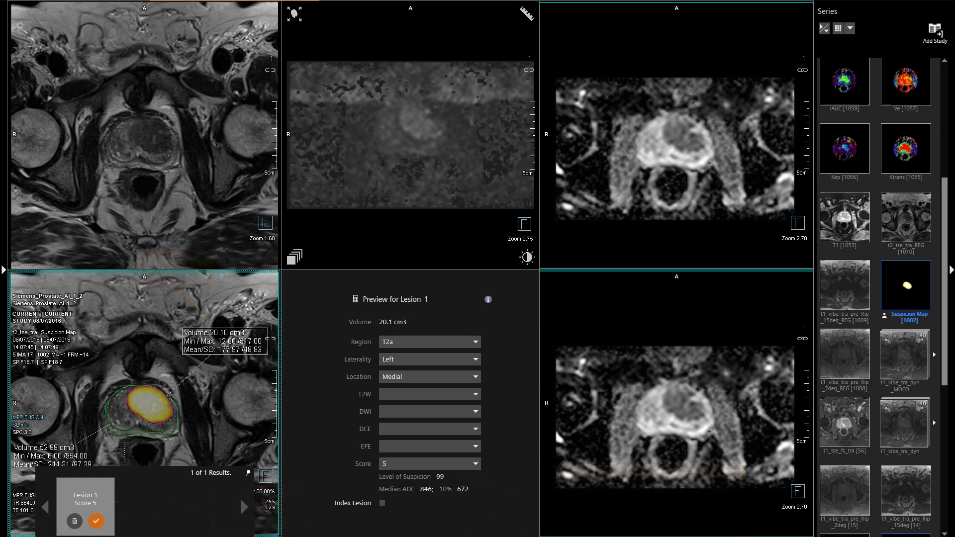
Score Lesion 1 with T2W 5, DWI 5, DCE + and EPE No, and mark it as the index lesion.
click(473, 396)
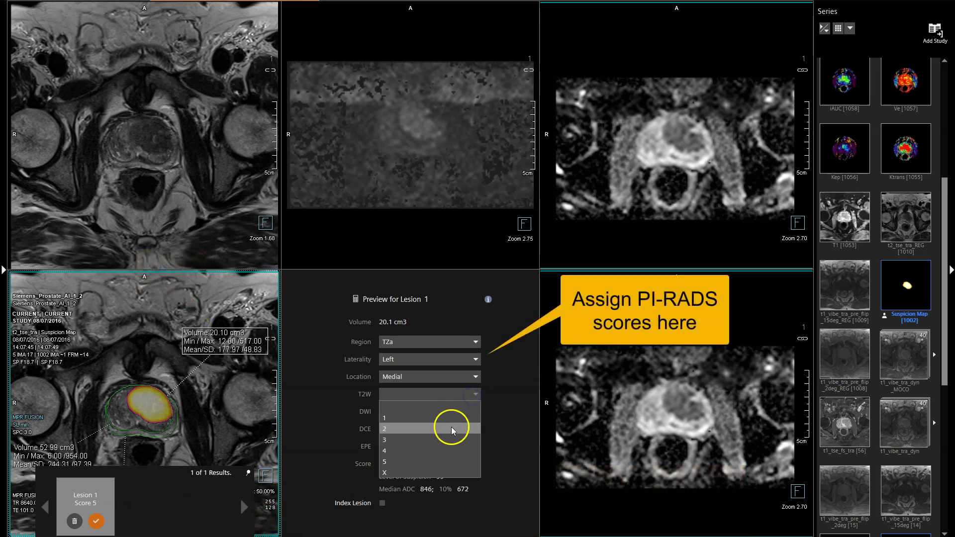
click(447, 462)
click(449, 464)
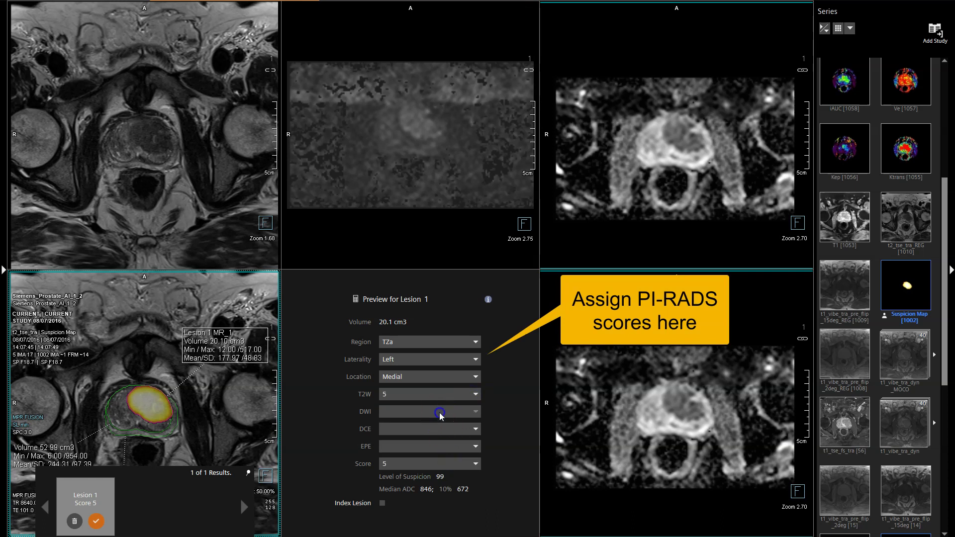
click(437, 412)
click(431, 479)
click(424, 430)
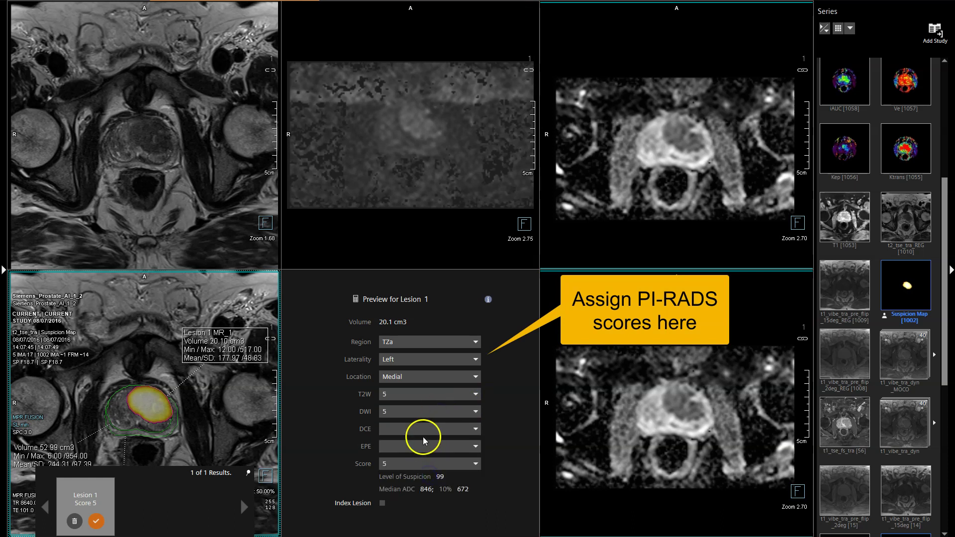
click(422, 453)
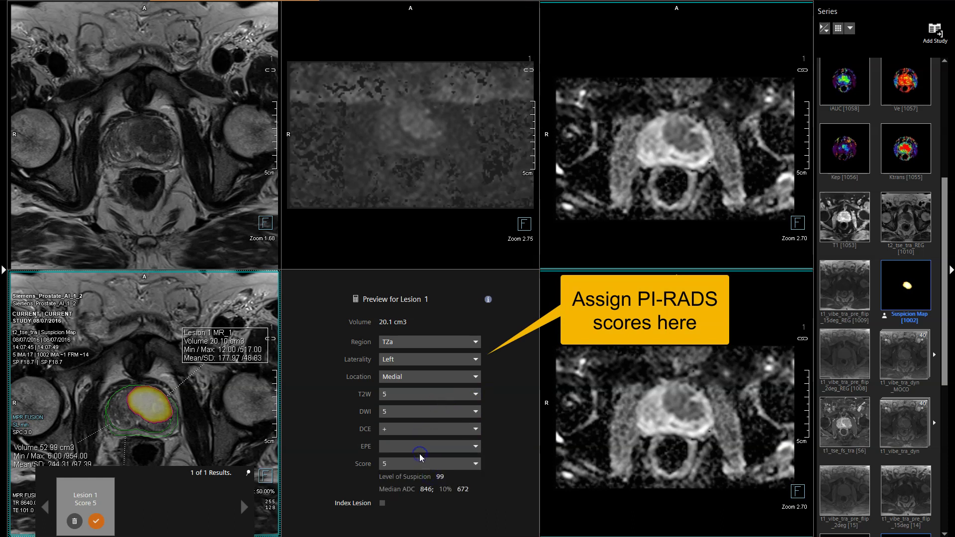
click(420, 448)
click(412, 481)
click(382, 503)
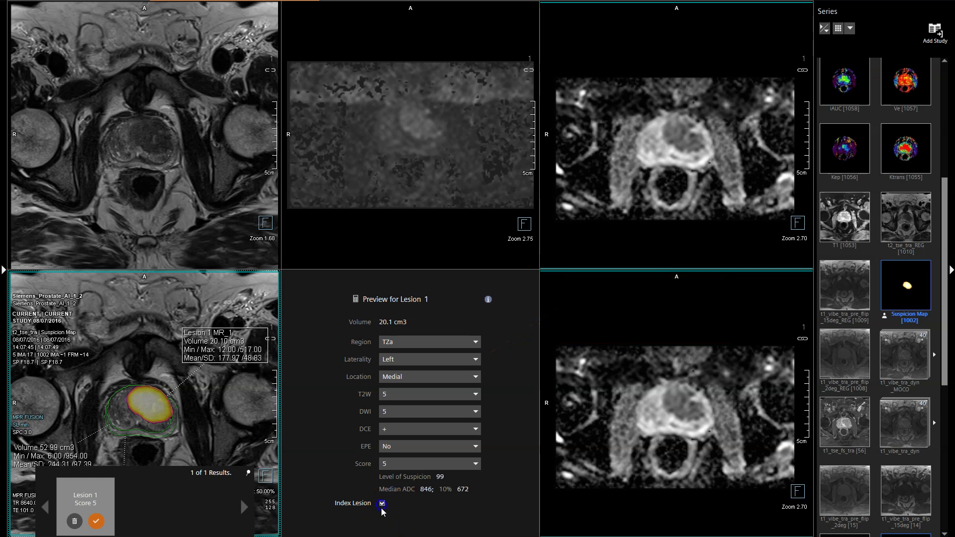
Confirm the Lesion 1 candidate and bring back the collapsed workflow and findings area.
click(96, 521)
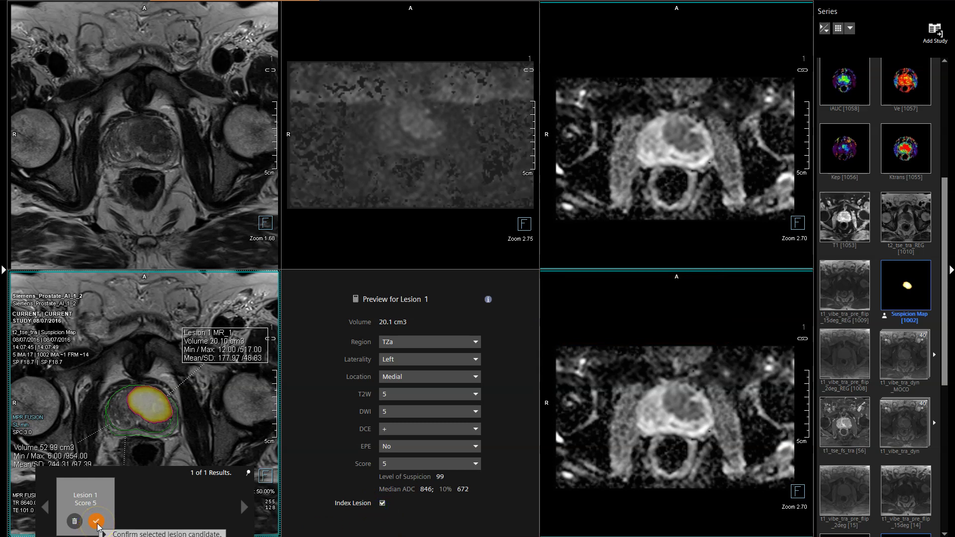
click(97, 522)
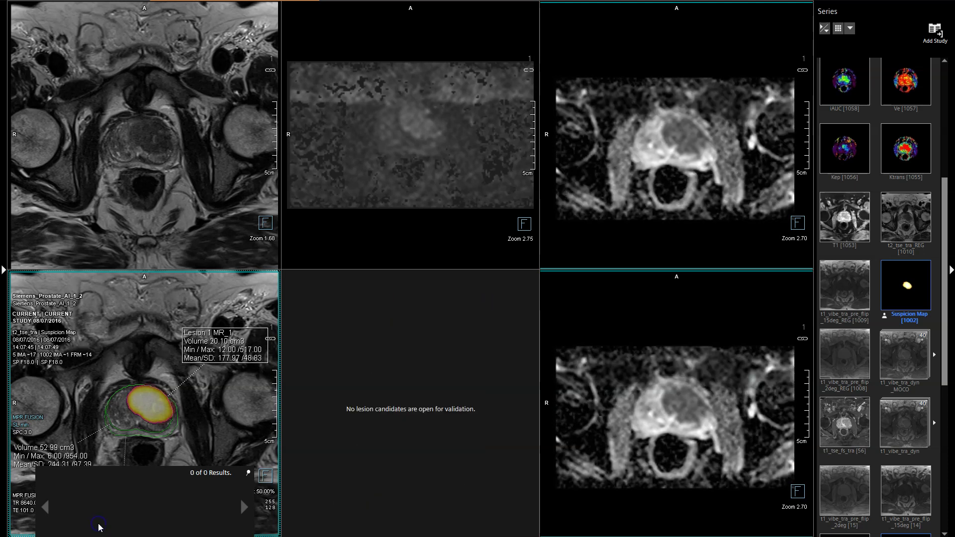
click(5, 271)
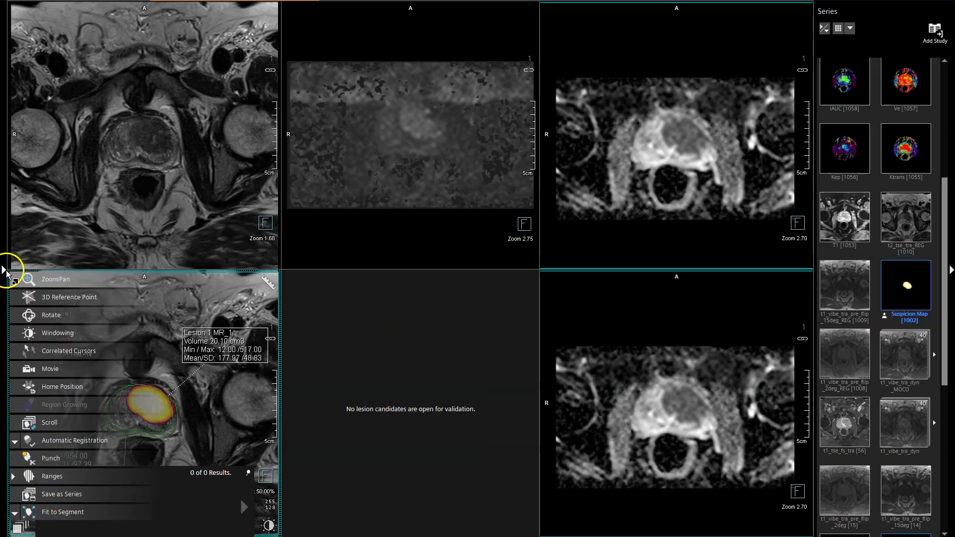
click(6, 271)
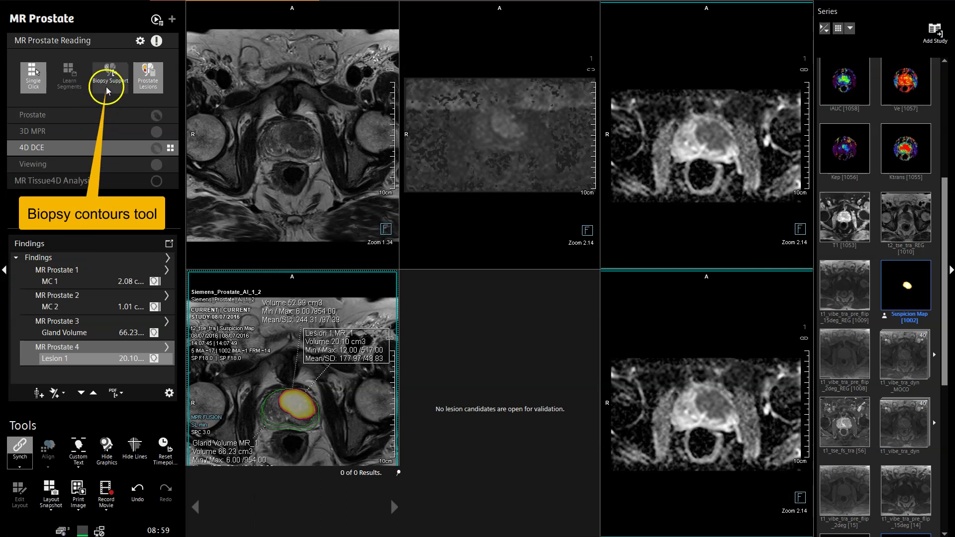
Open Biopsy Support and move the Lesion 1, Gland Volume and remaining volume labels away from the prostate contours.
click(112, 77)
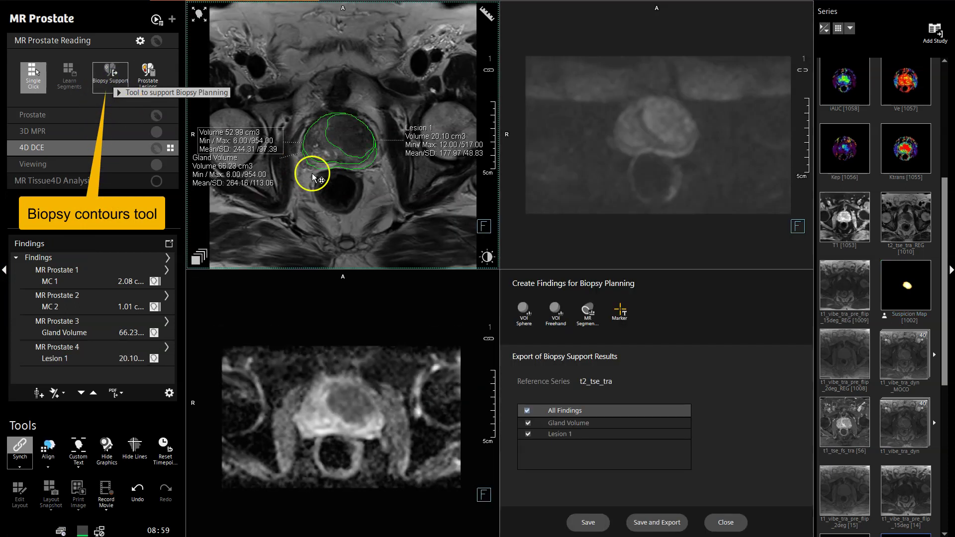
drag(426, 141, 420, 80)
drag(240, 159, 271, 209)
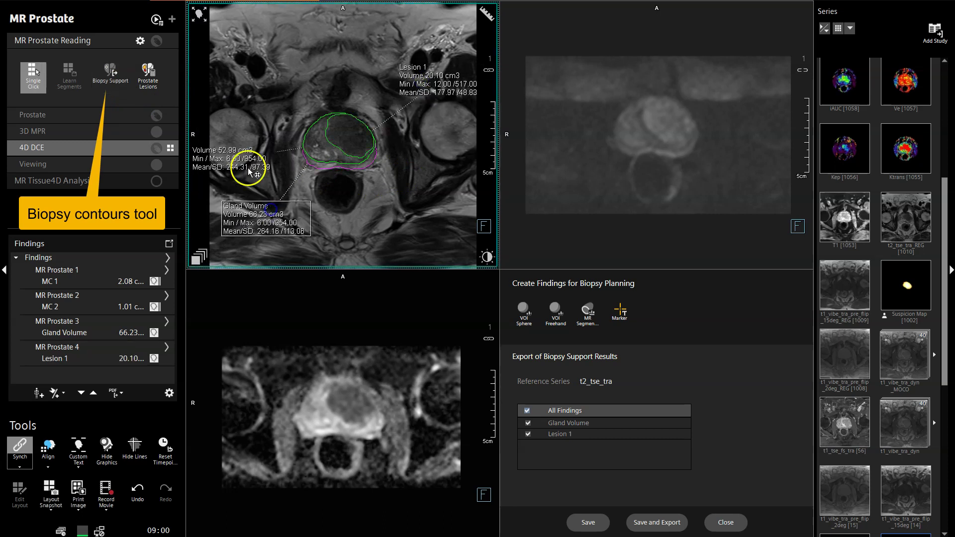
drag(243, 135, 256, 90)
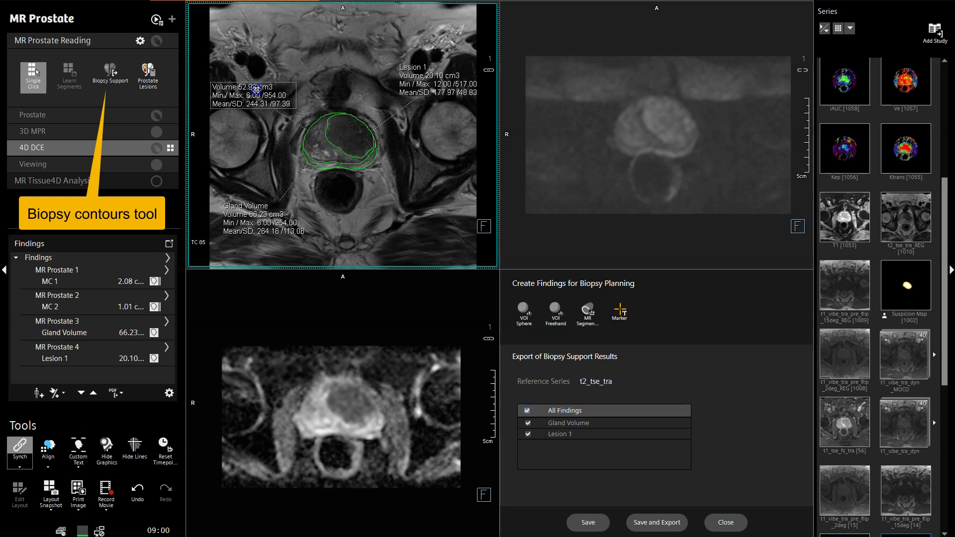
drag(256, 90, 257, 89)
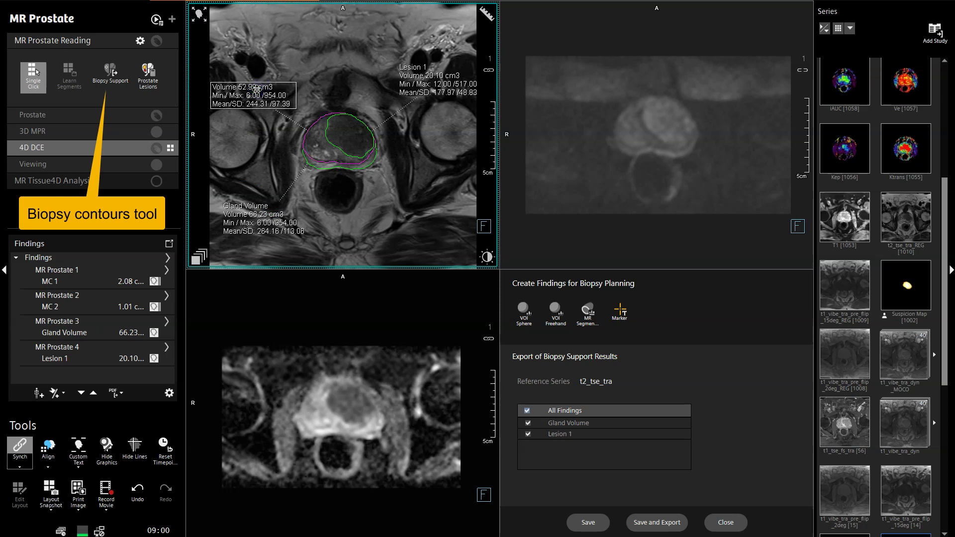
Save and export the Gland Volume and Lesion 1 findings with the t2_tse_tra reference series.
click(649, 528)
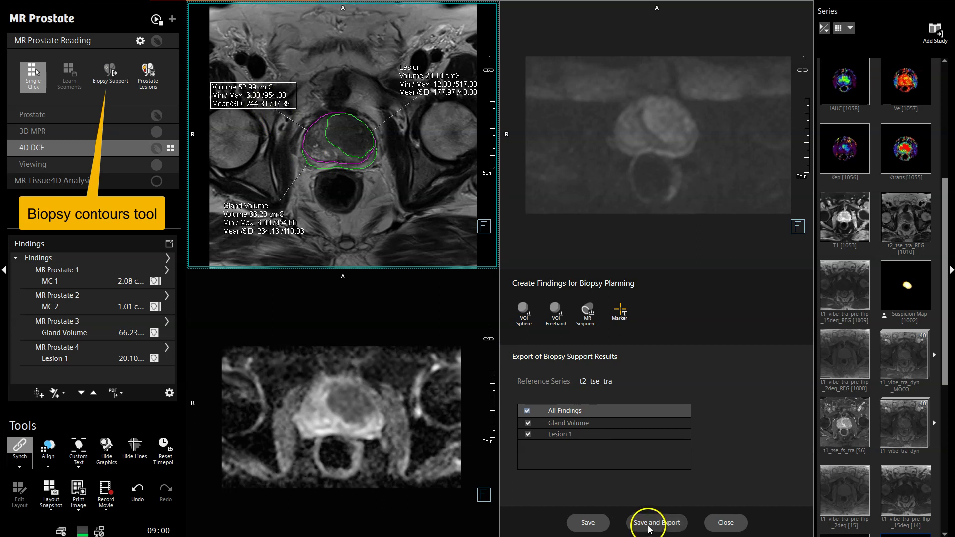
click(649, 528)
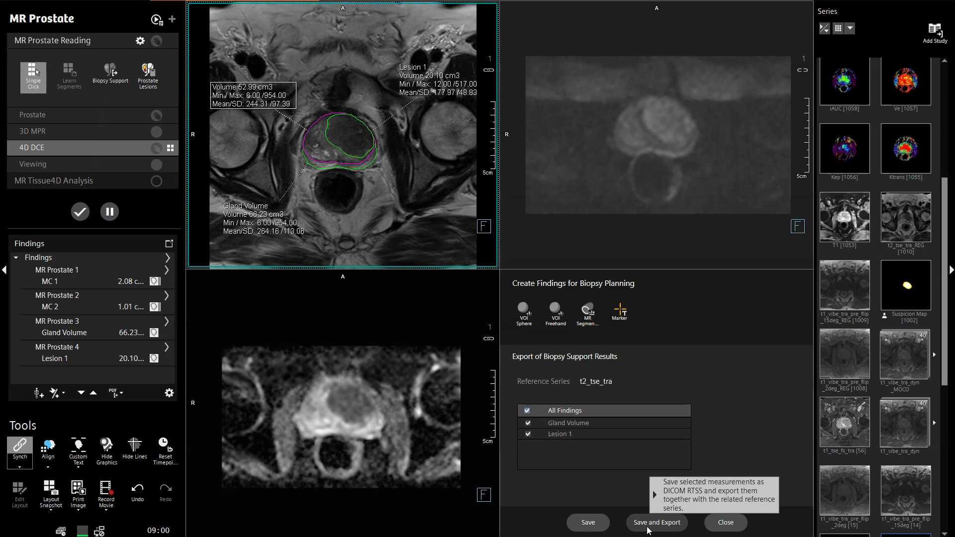
Switch the image display to the Morph & Diff layout.
click(69, 202)
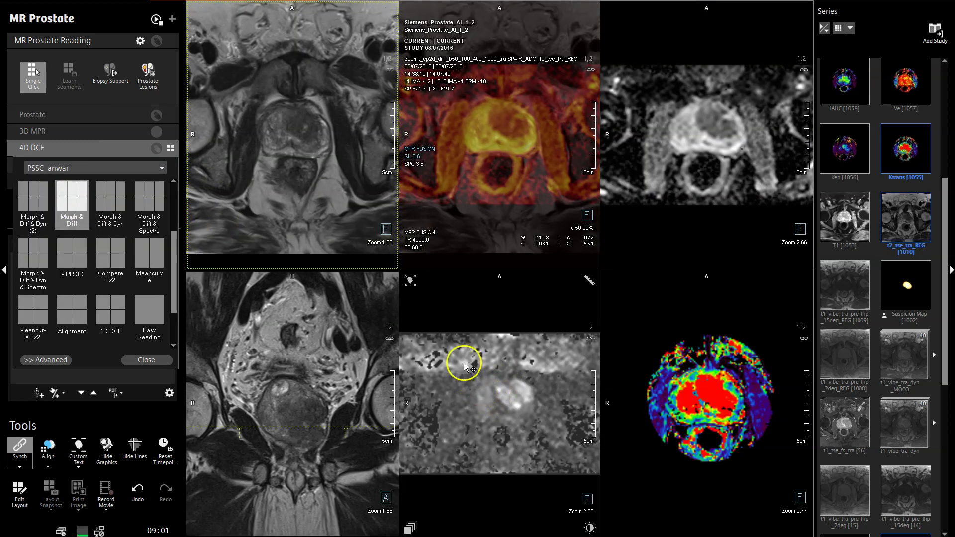
Examine the coronal T2 slices through the pelvis, covering the lymph node regions on both pelvic sidewalls and the seminal vesicles.
scroll(288, 163, down, 3)
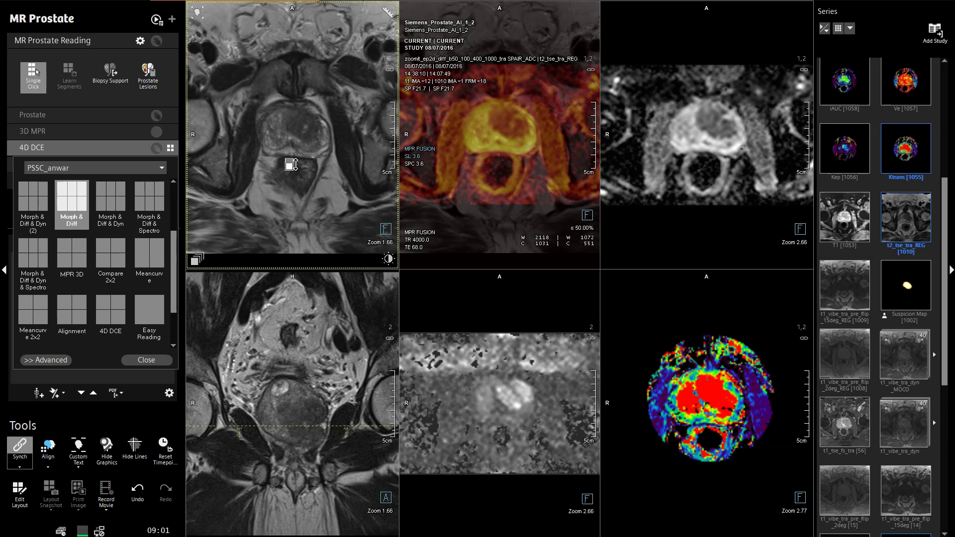
scroll(370, 405, down, 10)
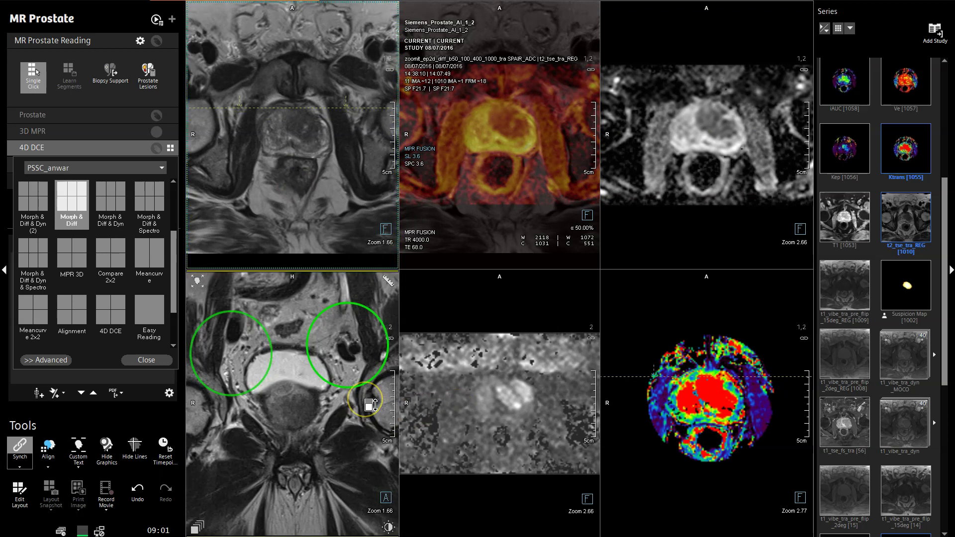
scroll(370, 405, down, 4)
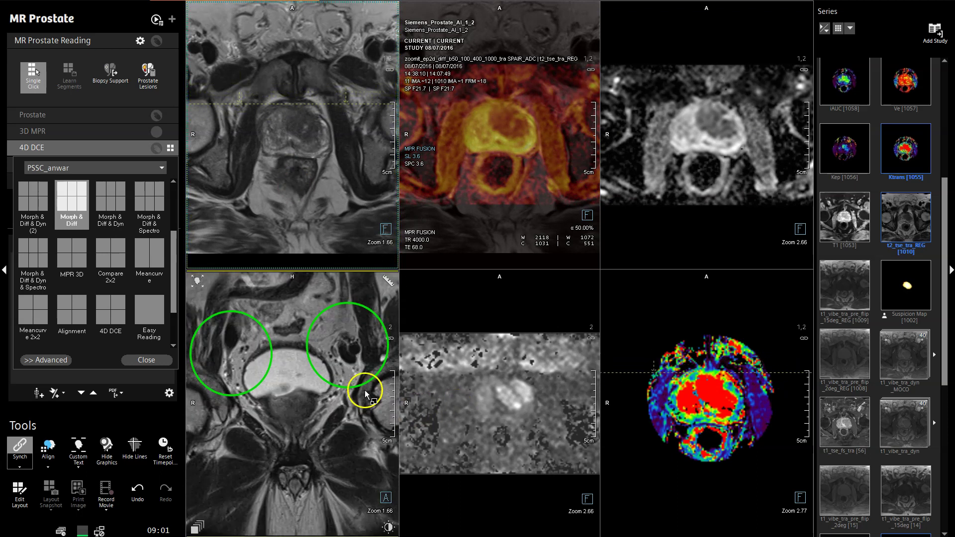
scroll(343, 404, down, 5)
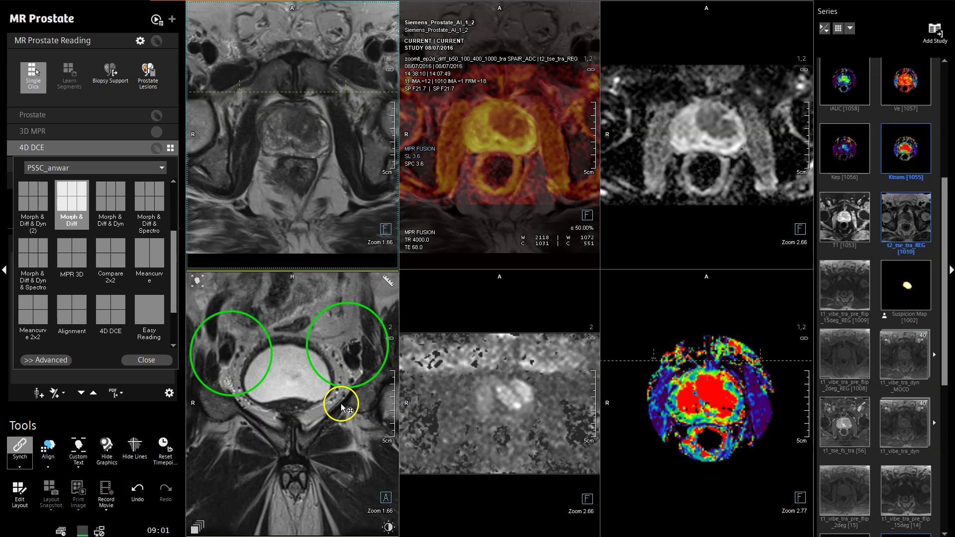
scroll(346, 410, down, 1)
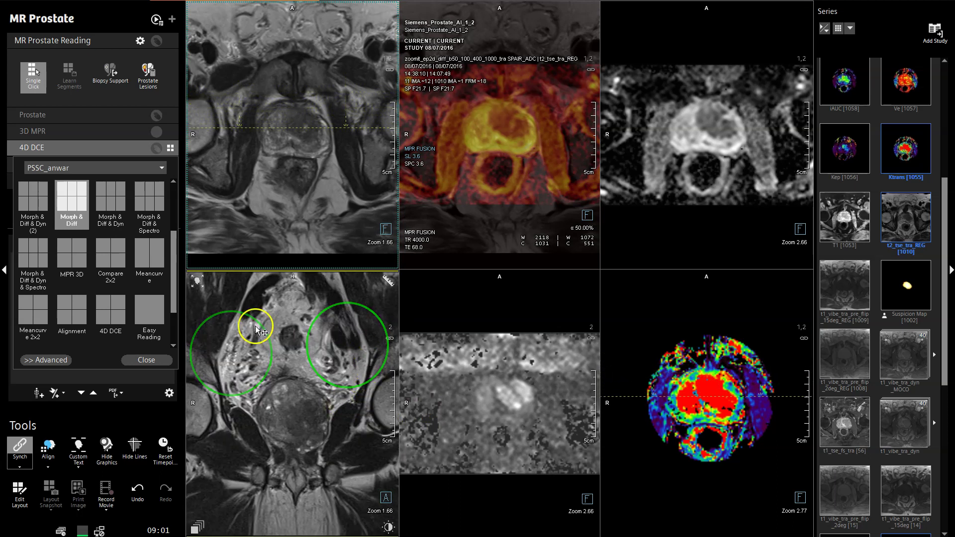
scroll(342, 407, up, 2)
scroll(343, 408, down, 5)
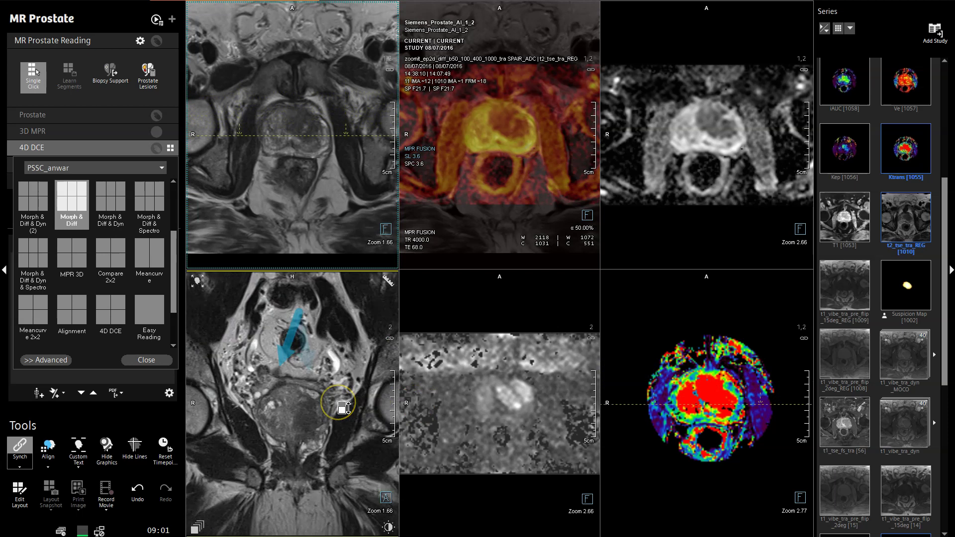
scroll(344, 408, up, 5)
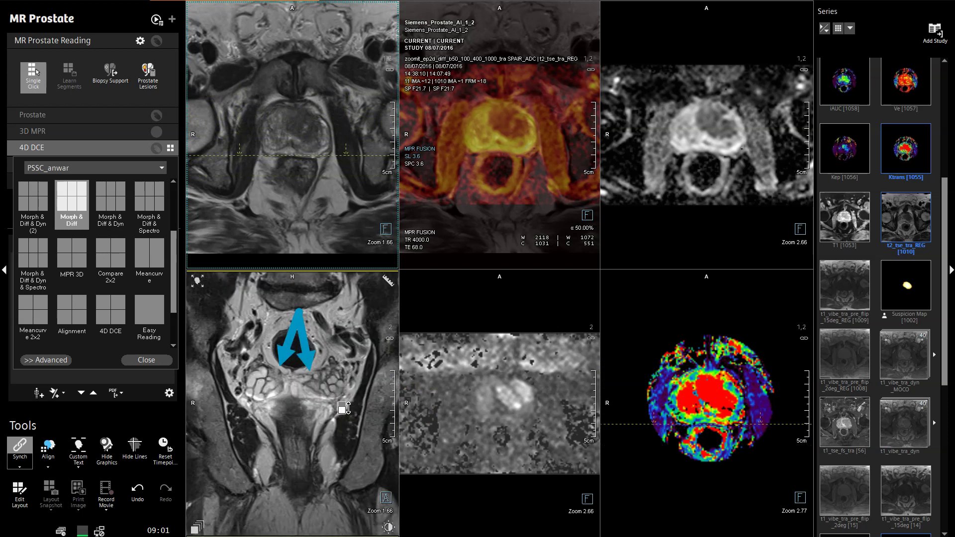
scroll(344, 408, down, 2)
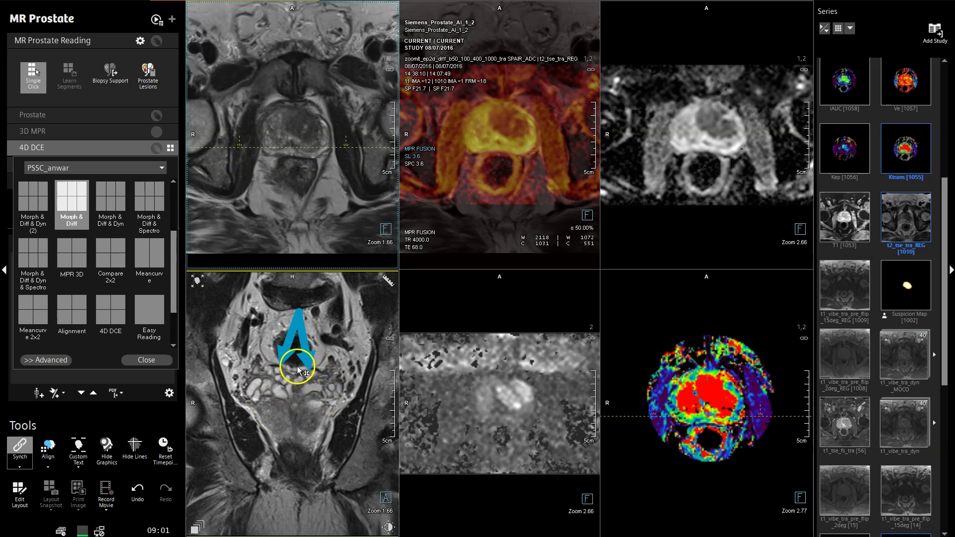
Load the t2_tse_sag series in place of the axial T2 image and review its sagittal slices through the prostate and seminal vesicles.
drag(941, 341, 953, 507)
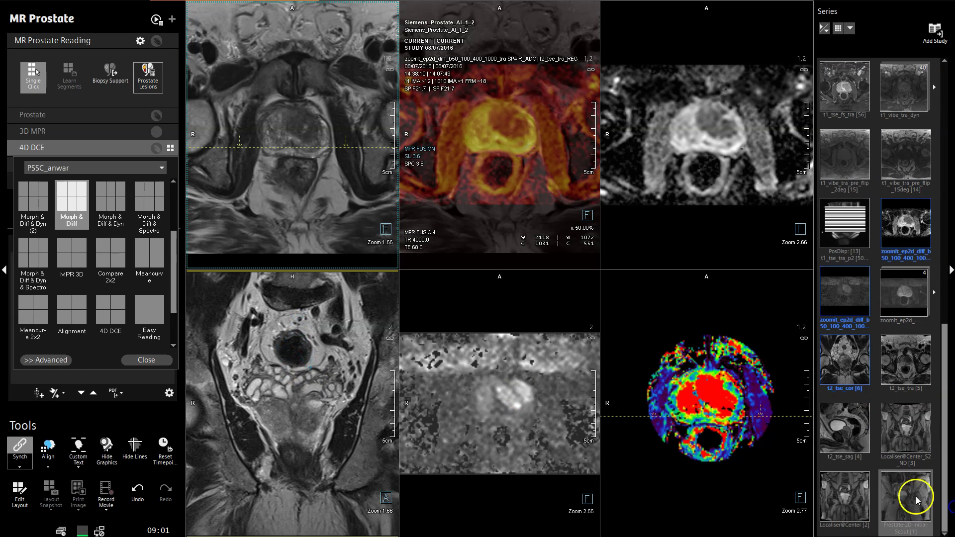
double_click(853, 441)
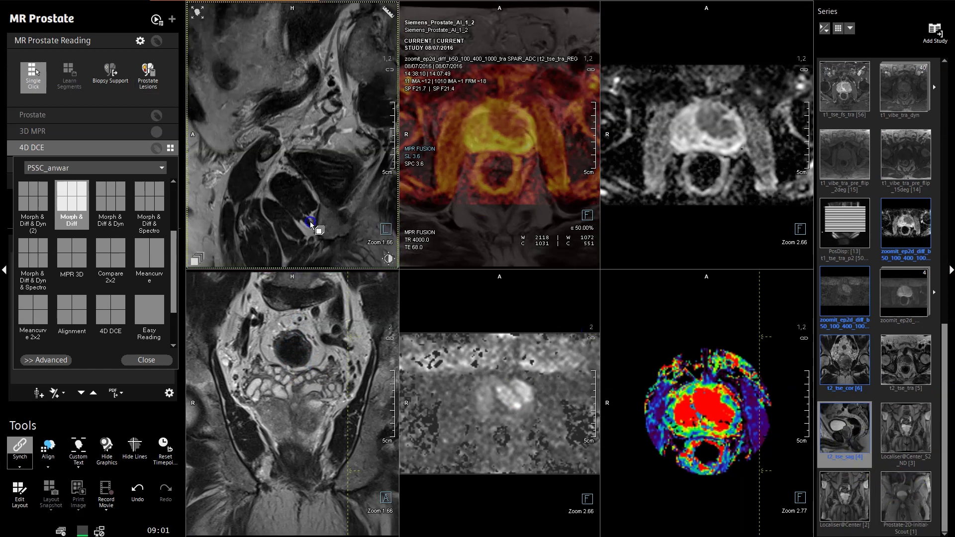
drag(367, 174, 371, 162)
scroll(372, 163, down, 10)
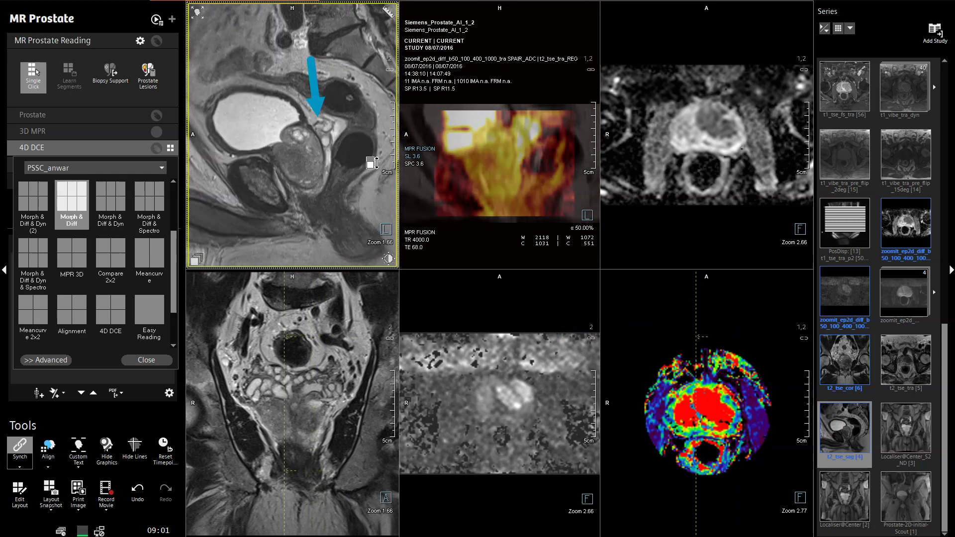
scroll(372, 162, down, 5)
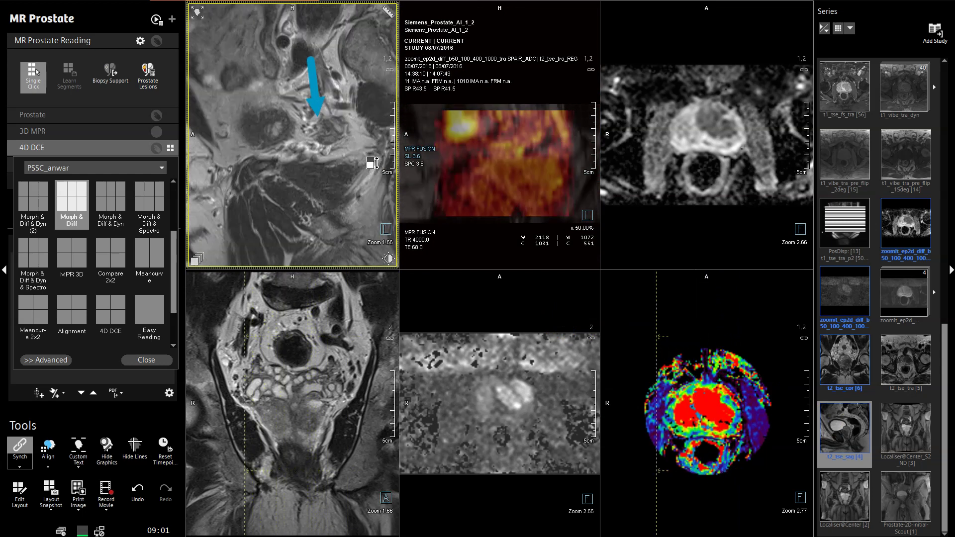
scroll(372, 163, up, 5)
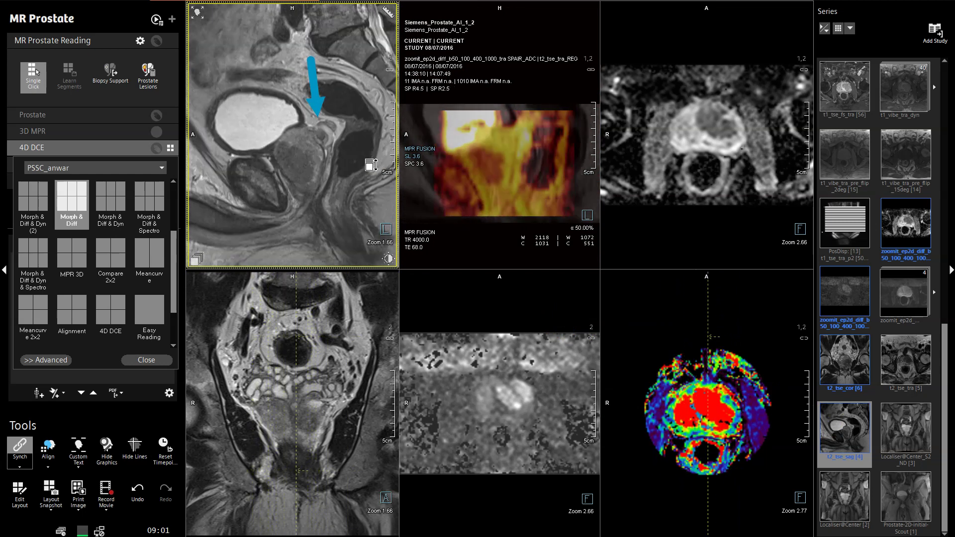
scroll(368, 163, up, 5)
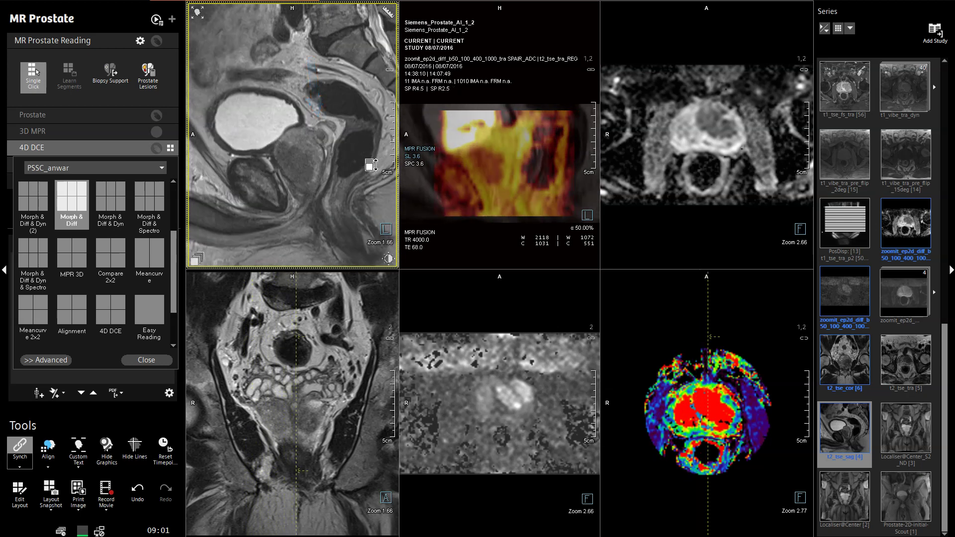
Close the layout chooser and export the findings to the Desktop as a PDF file named Siemens_AI_demo_1.
click(174, 382)
click(149, 367)
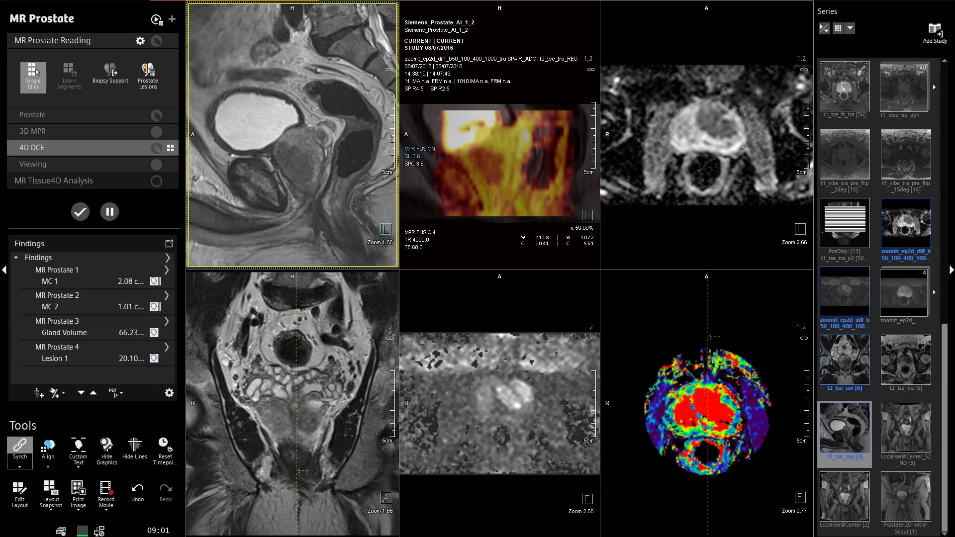
click(122, 393)
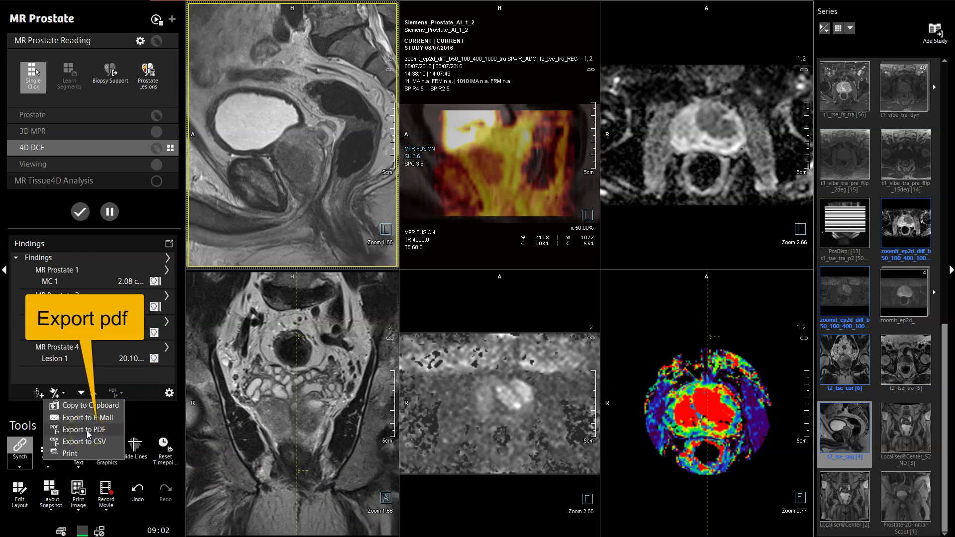
click(87, 432)
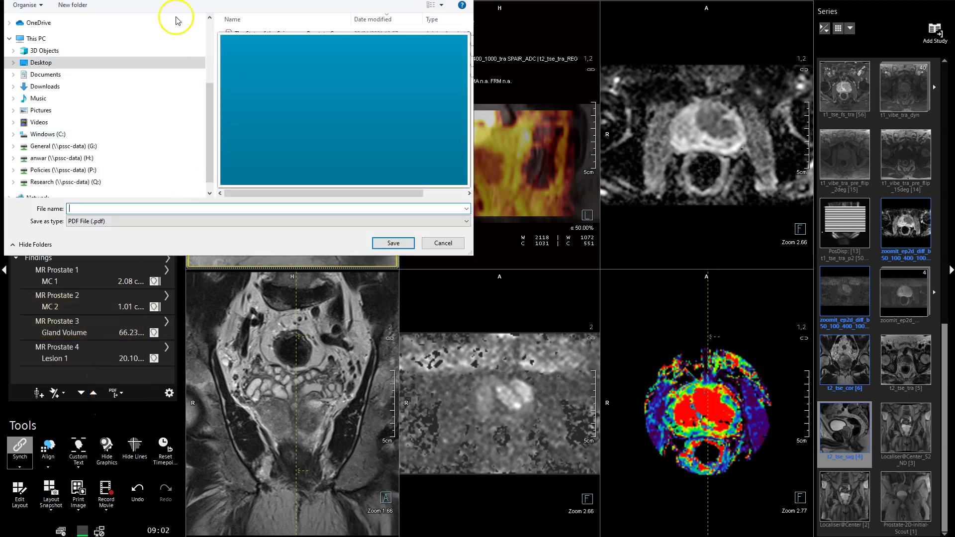
click(99, 207)
text(Siemens_AI_demo_1)
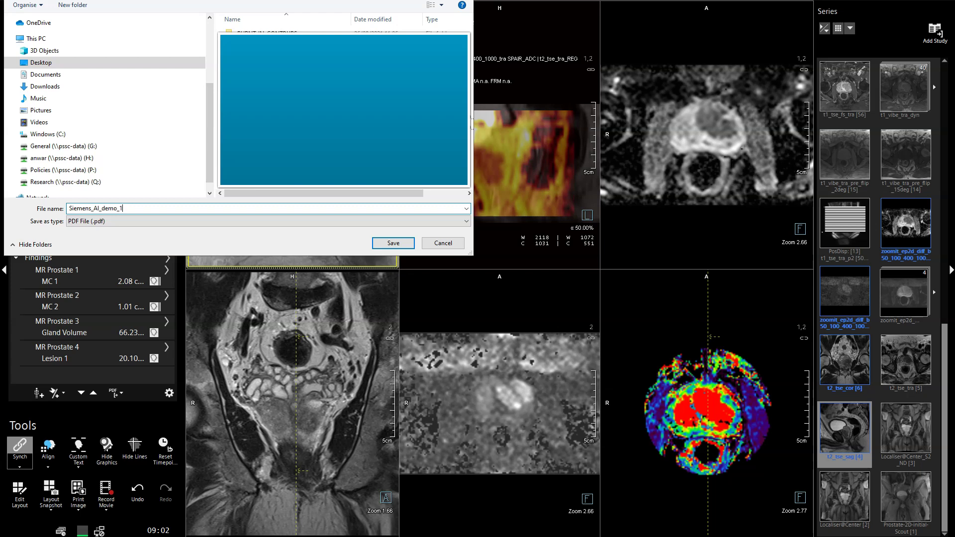
click(400, 246)
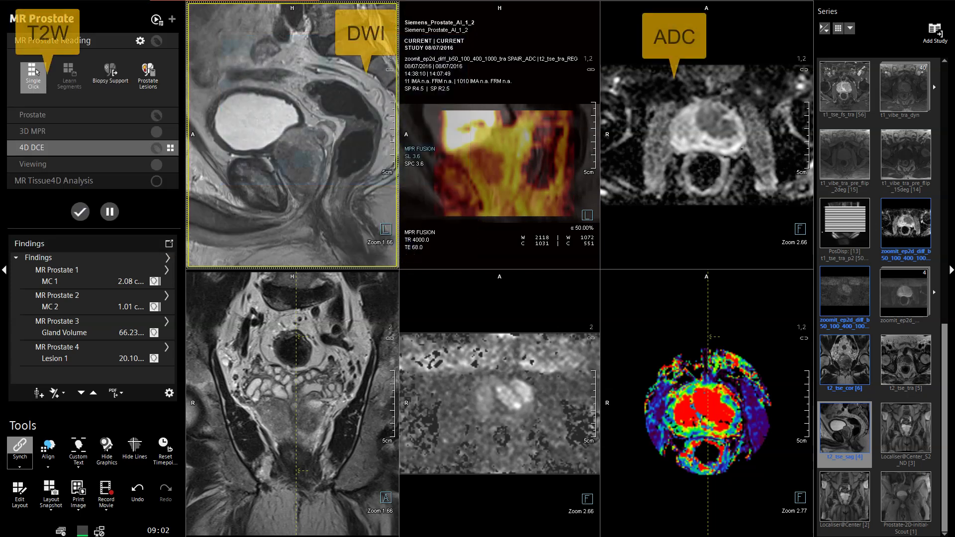